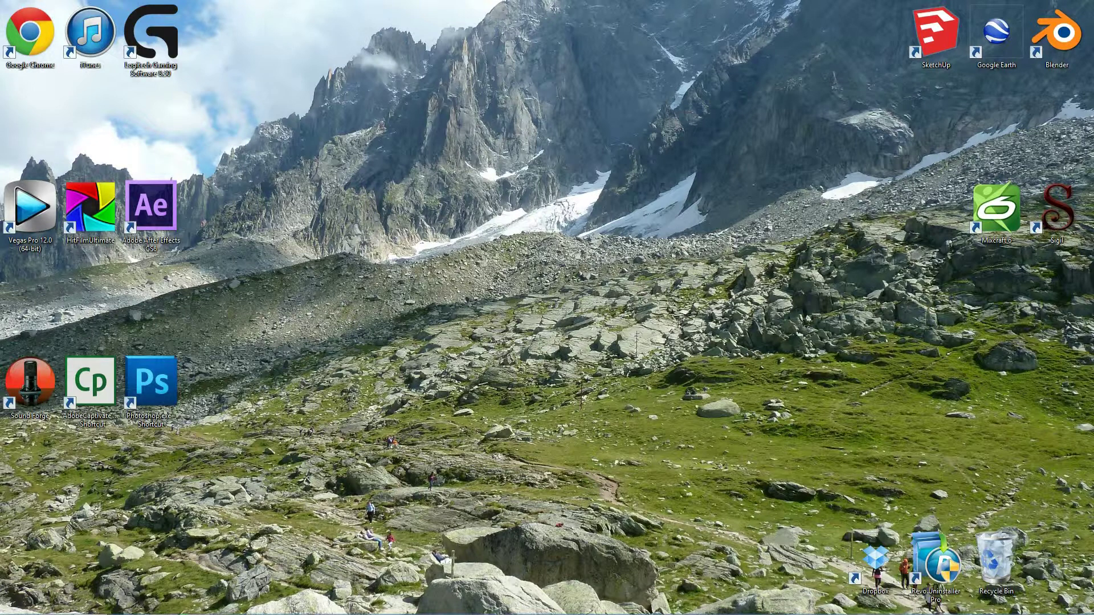
# - Open Vegas Pro and place VID00003.MP4 at the timeline's start without matching the project settings to the media
pyautogui.click(30, 216)
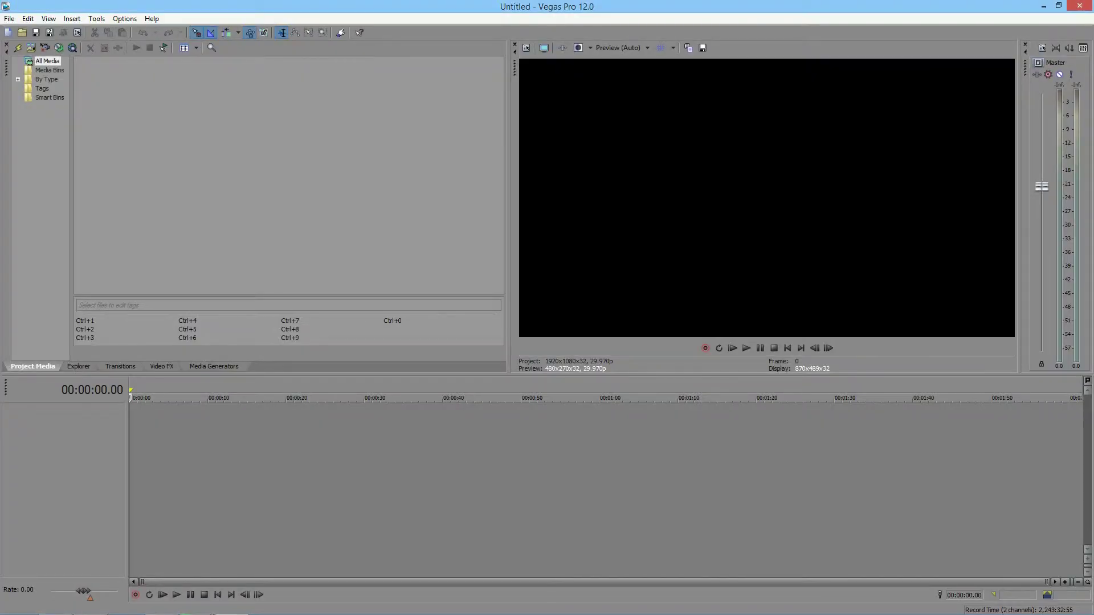
pyautogui.click(283, 170)
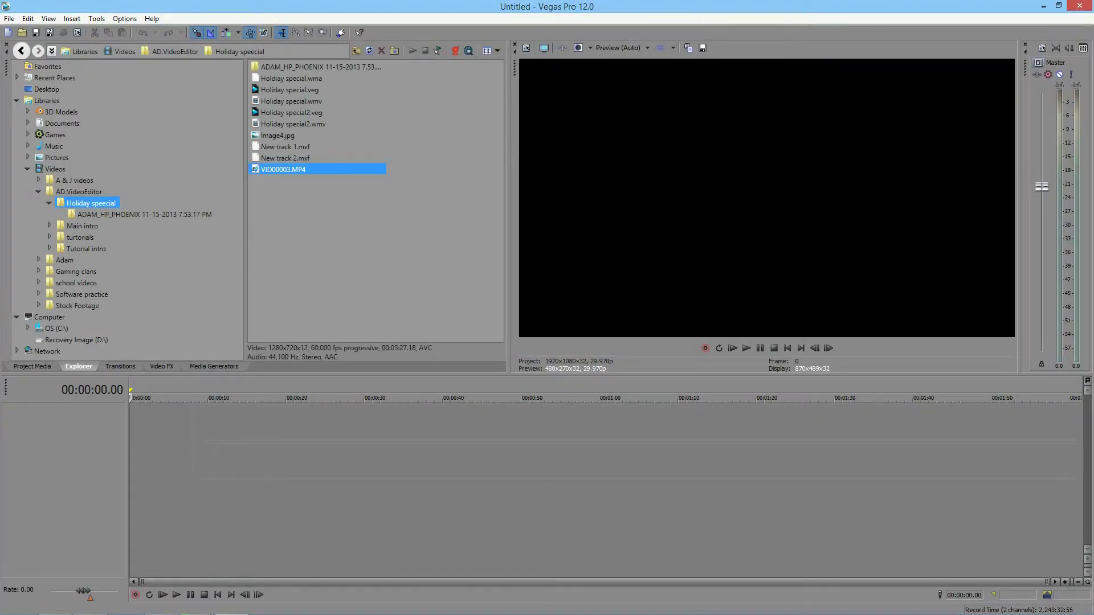
pyautogui.moveTo(283, 169); pyautogui.dragTo(130, 441)
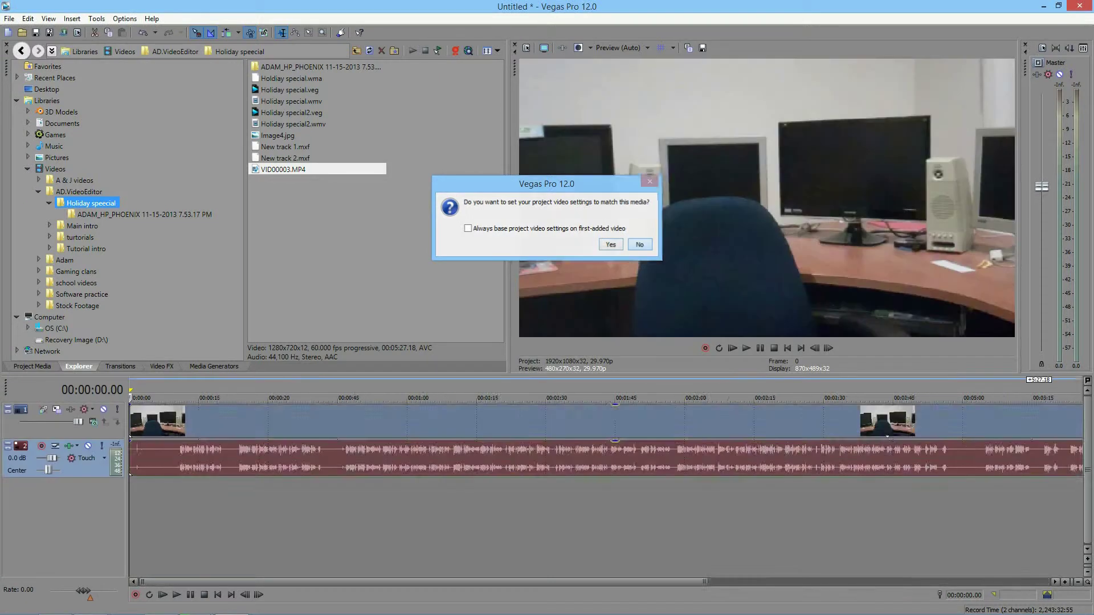
pyautogui.click(638, 244)
# - Trim about 4:29 off the end of the clip and add the Sony Channel Blend effect to it
pyautogui.moveTo(1068, 422); pyautogui.dragTo(288, 429)
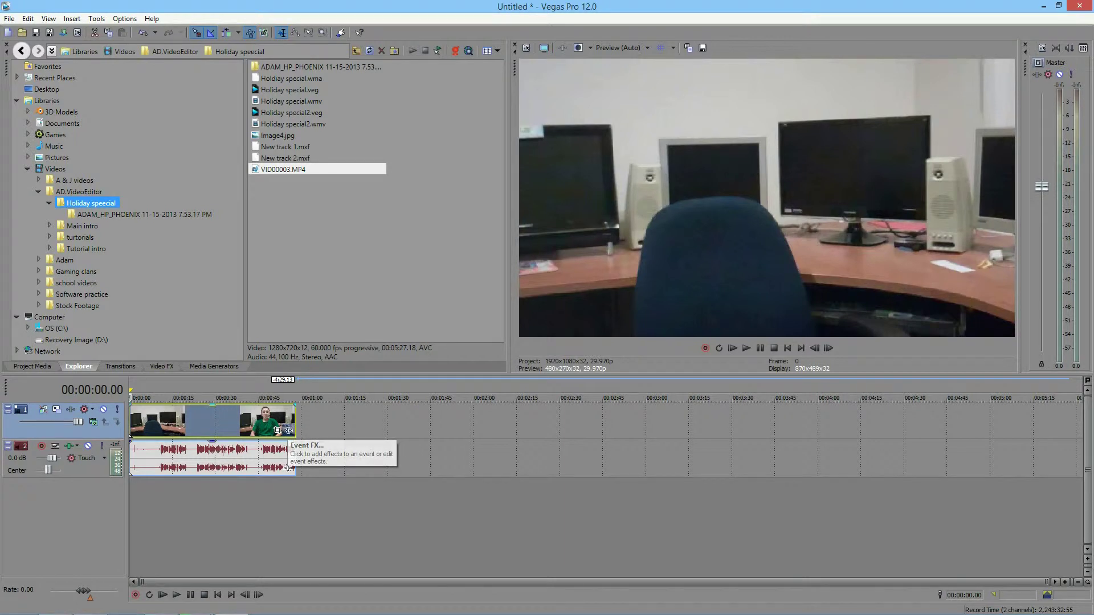
pyautogui.click(287, 430)
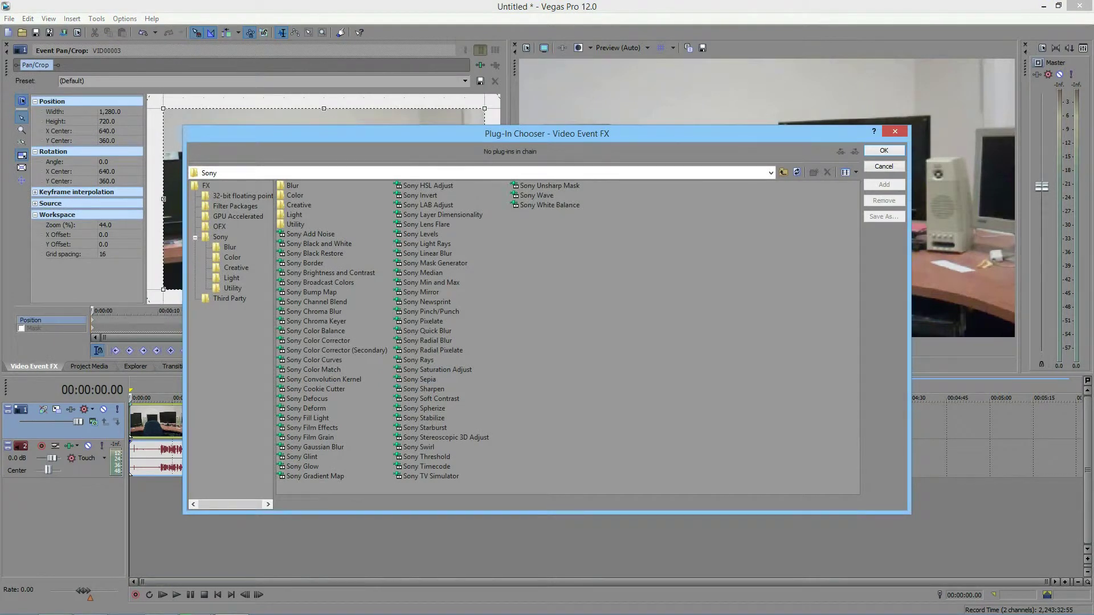
pyautogui.click(316, 302)
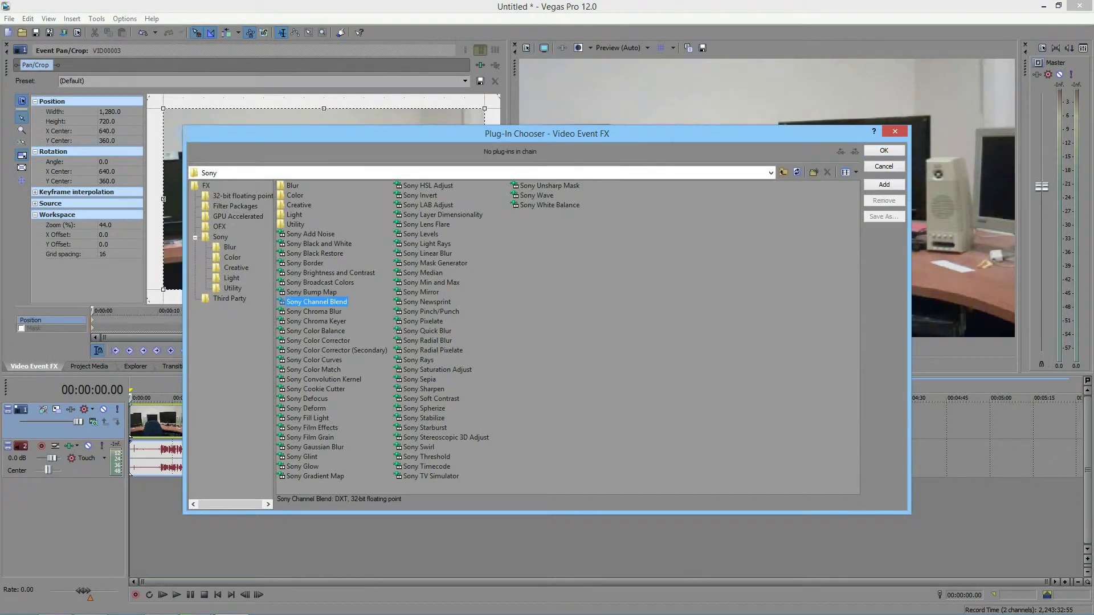
pyautogui.click(883, 184)
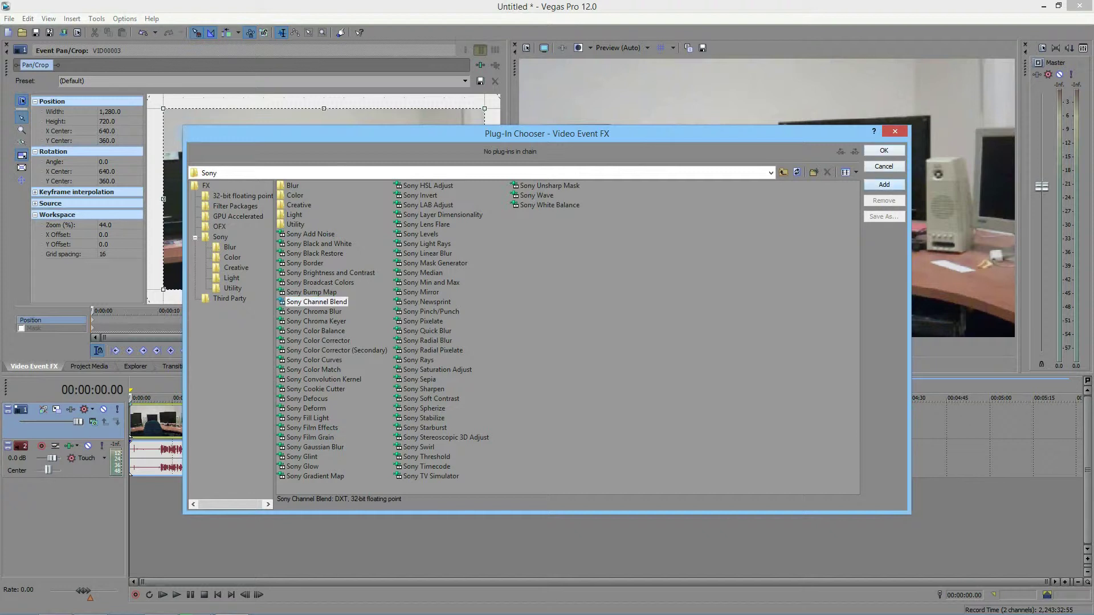
pyautogui.click(884, 150)
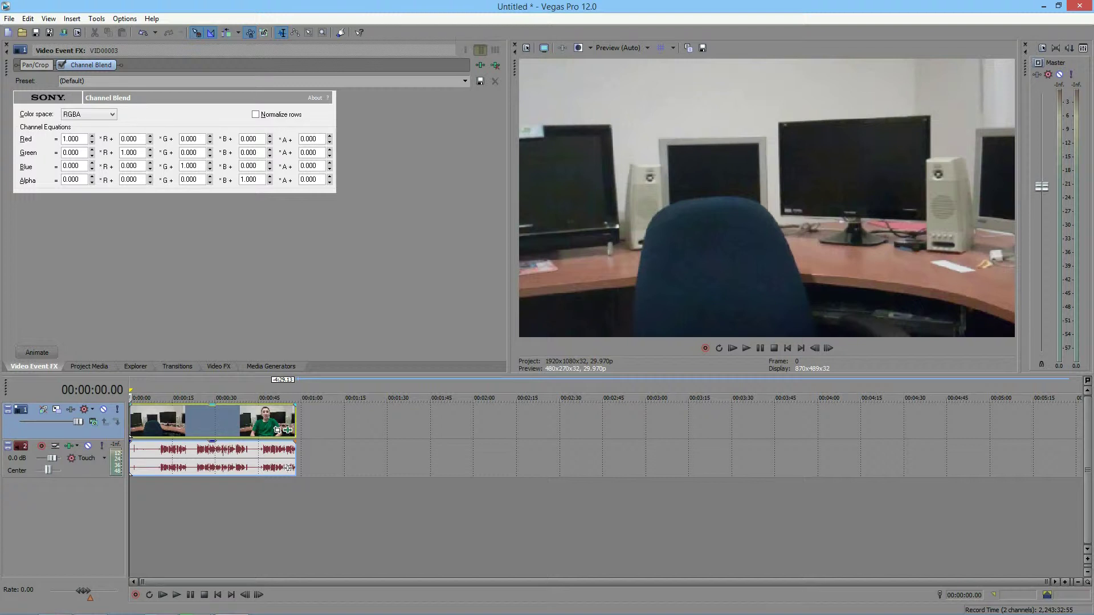
# - Move the playhead to 00:00:23.25 and try out the Red equation's R coefficient, ending at 1
pyautogui.click(197, 422)
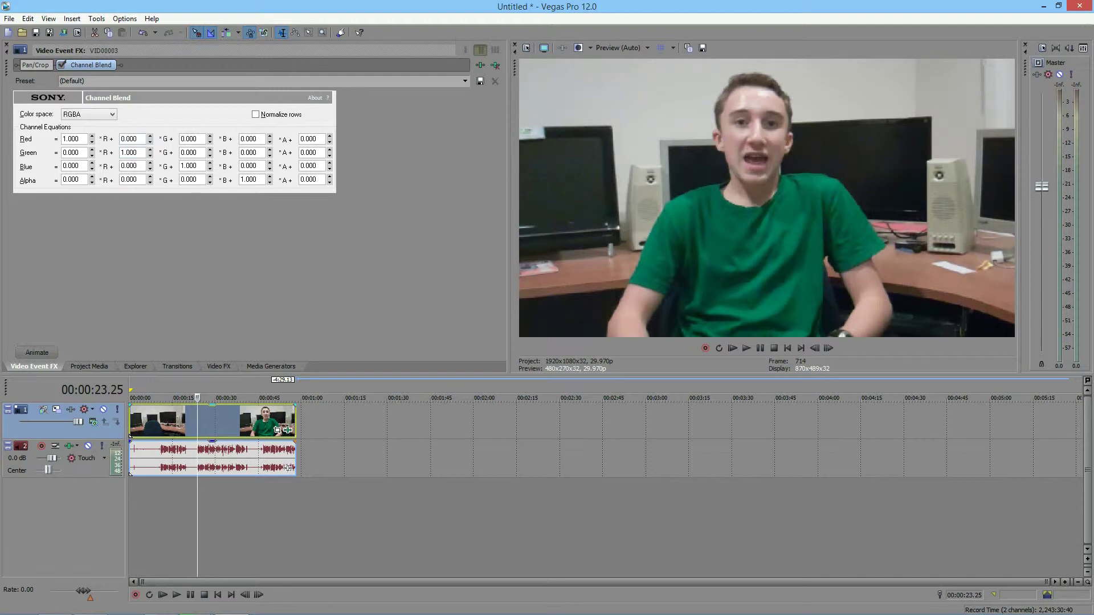
pyautogui.doubleClick(74, 138)
pyautogui.moveTo(92, 138)
pyautogui.mouseDown()
pyautogui.moveTo(92, 106)
pyautogui.moveTo(91, 136)
pyautogui.mouseUp()
pyautogui.write('1')
pyautogui.press('Return')
# - Try out the R coefficients of the Green and Blue equations, setting both back to 0
pyautogui.moveTo(92, 153)
pyautogui.mouseDown()
pyautogui.moveTo(92, 96)
pyautogui.moveTo(91, 161)
pyautogui.moveTo(91, 150)
pyautogui.mouseUp()
pyautogui.write('0')
pyautogui.press('Return')
pyautogui.moveTo(92, 166)
pyautogui.mouseDown()
pyautogui.moveTo(92, 136)
pyautogui.moveTo(92, 165)
pyautogui.mouseUp()
pyautogui.write('0')
pyautogui.press('Return')
# - Set the R coefficient of the Alpha equation to -0.223
pyautogui.click(91, 182)
pyautogui.moveTo(91, 182); pyautogui.dragTo(91, 180)
pyautogui.moveTo(91, 180); pyautogui.dragTo(91, 179)
pyautogui.write('0.223')
pyautogui.press('Return')
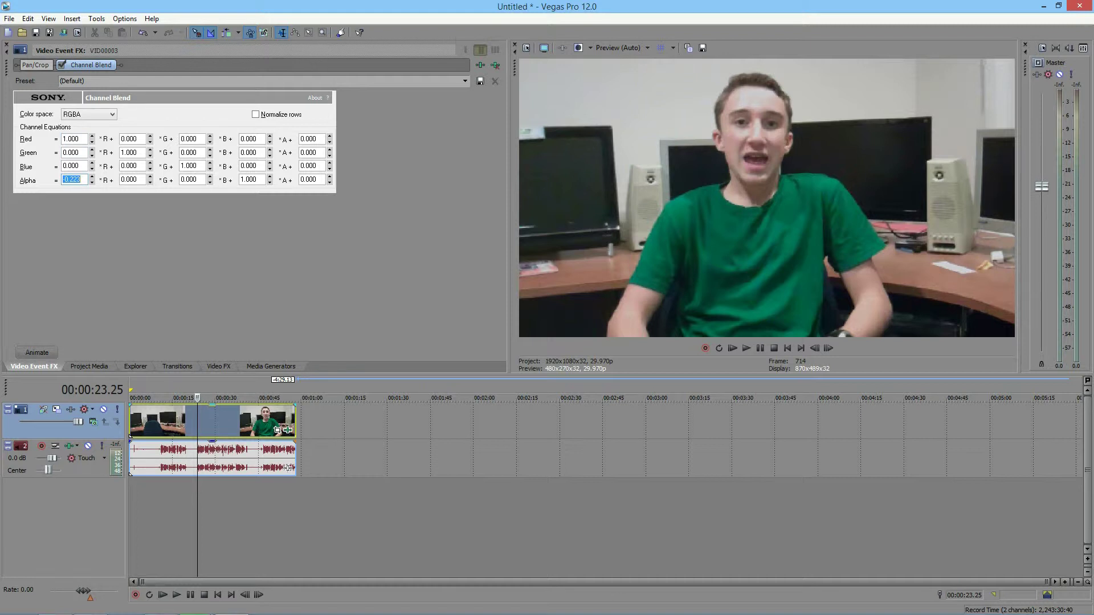
# - Try Red equation coefficients such as G 6.814, B -6.519 and A 0.370, and restore the (Default) preset
pyautogui.moveTo(150, 138); pyautogui.dragTo(330, 144)
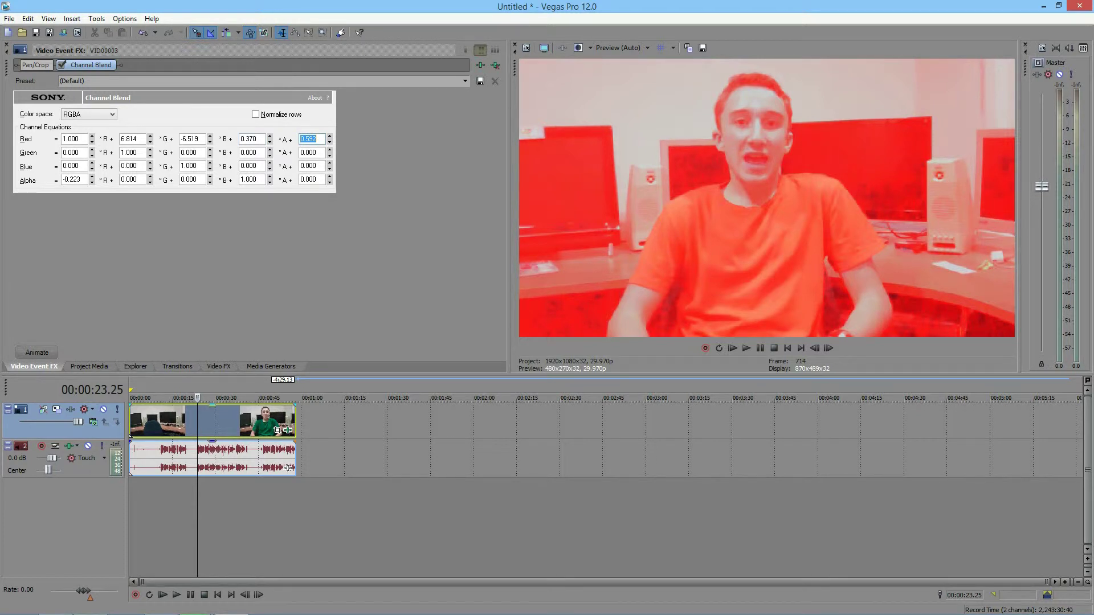
pyautogui.moveTo(209, 139); pyautogui.dragTo(209, 143)
pyautogui.click(132, 138)
pyautogui.click(464, 81)
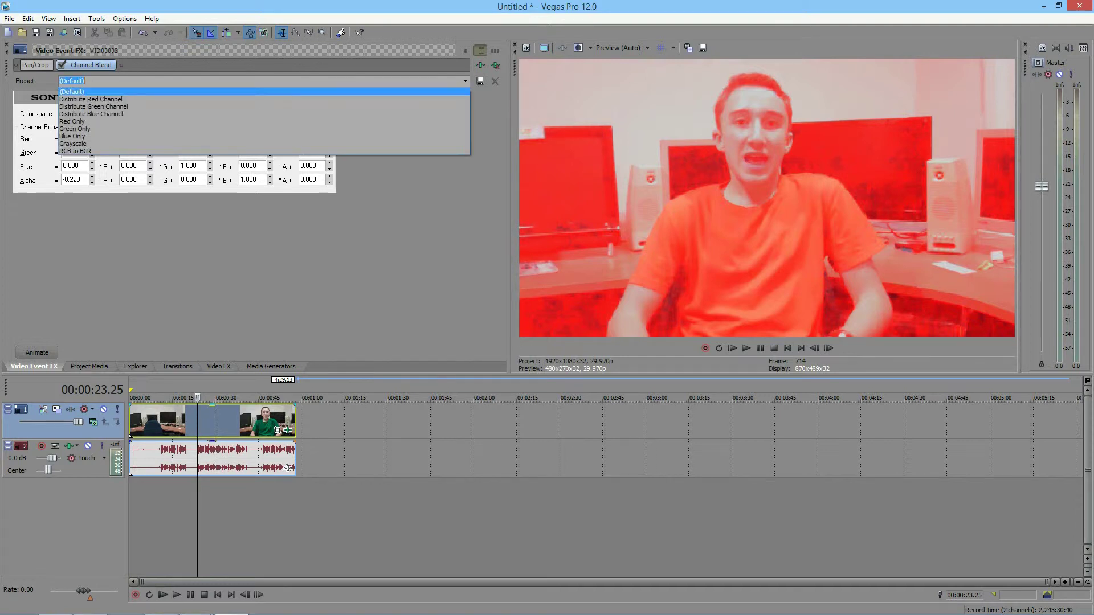
pyautogui.click(72, 91)
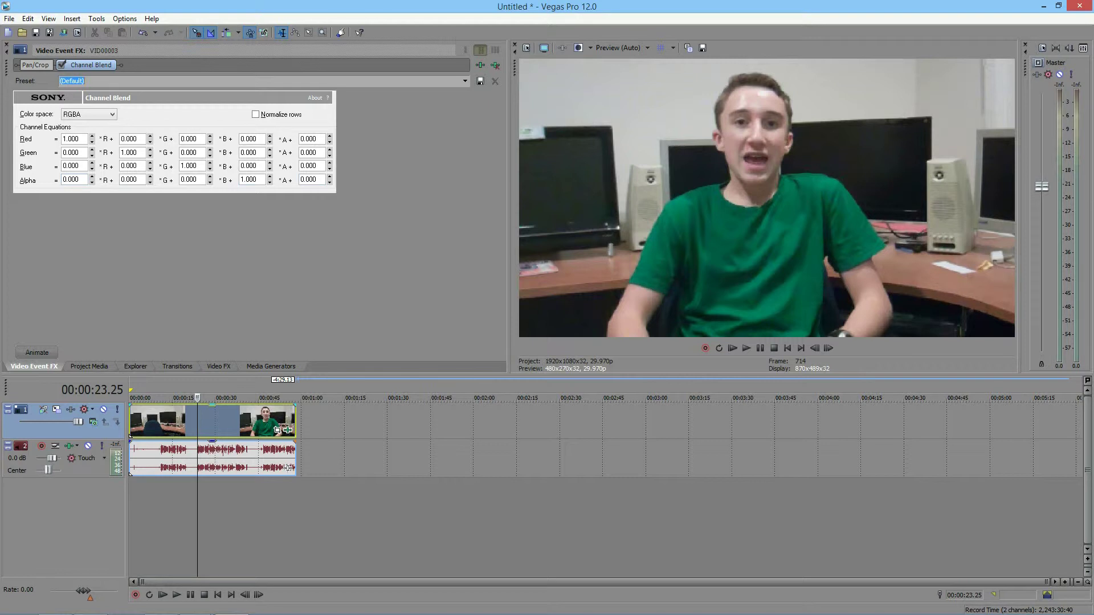
# - Switch the Channel Blend color space to HSLA and move the playhead to 00:00:11.21
pyautogui.click(88, 114)
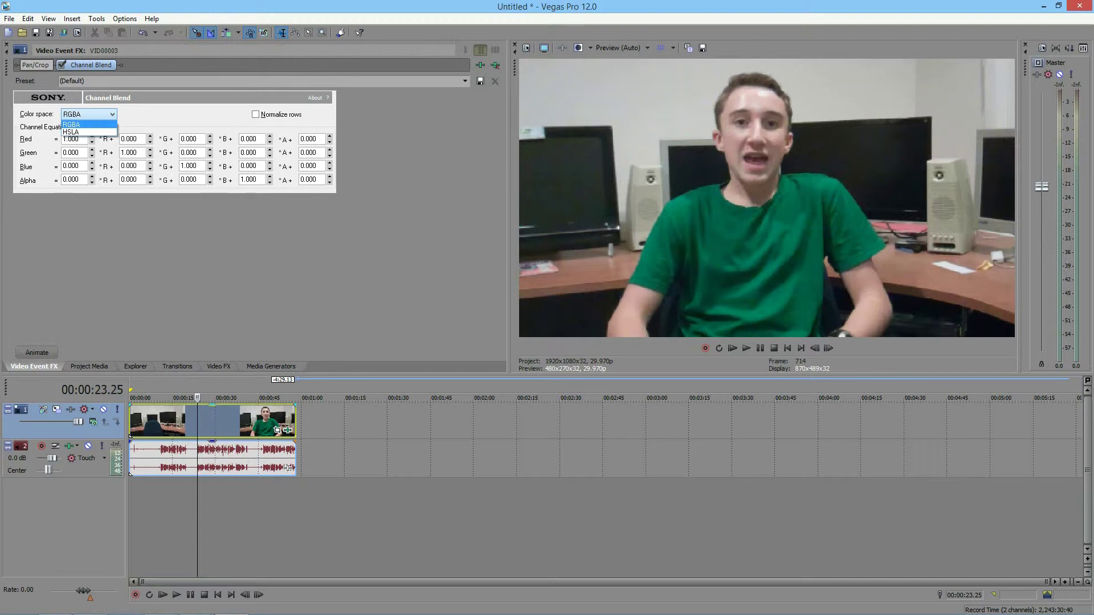
pyautogui.press('Down')
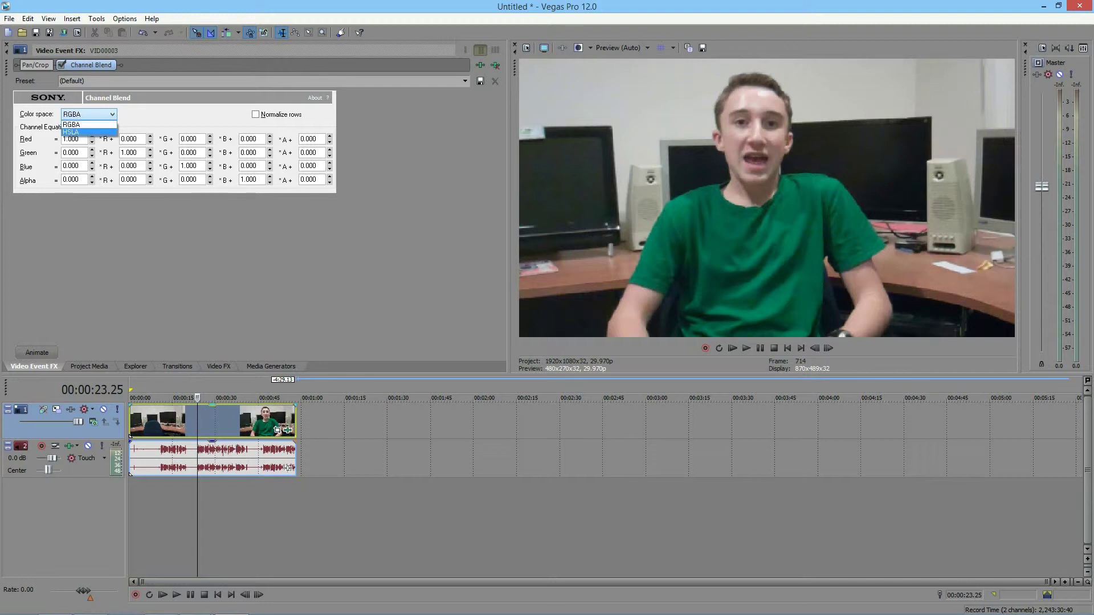
pyautogui.press('Return')
pyautogui.click(162, 398)
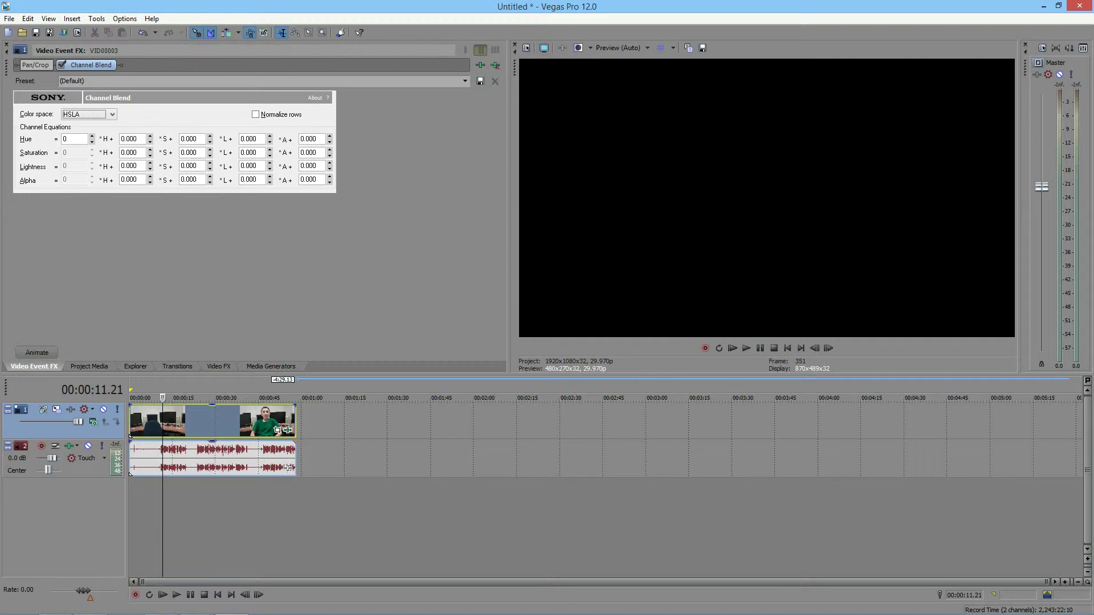
# - Try adjusting the HSLA channel equation coefficients and switch the color space back to RGBA
pyautogui.press('Tab')
pyautogui.moveTo(210, 153); pyautogui.dragTo(209, 132)
pyautogui.moveTo(330, 139)
pyautogui.mouseDown()
pyautogui.moveTo(329, 125)
pyautogui.moveTo(329, 155)
pyautogui.moveTo(330, 130)
pyautogui.mouseUp()
pyautogui.click(89, 114)
pyautogui.click(79, 124)
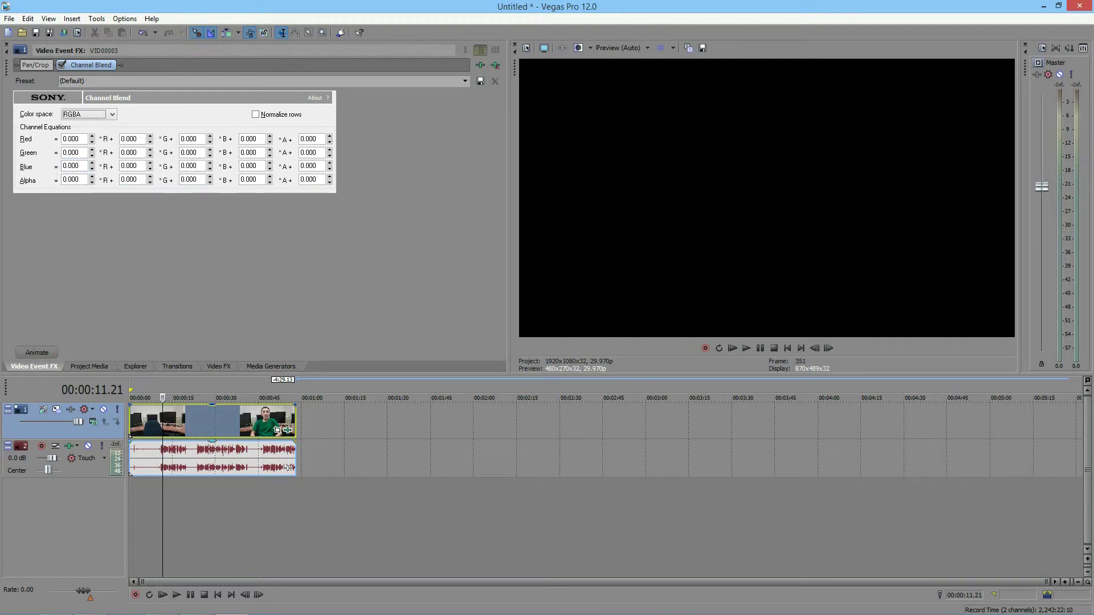
# - Move the playhead to 00:00:27.00 and reset Channel Blend to the (Default) preset
pyautogui.click(206, 422)
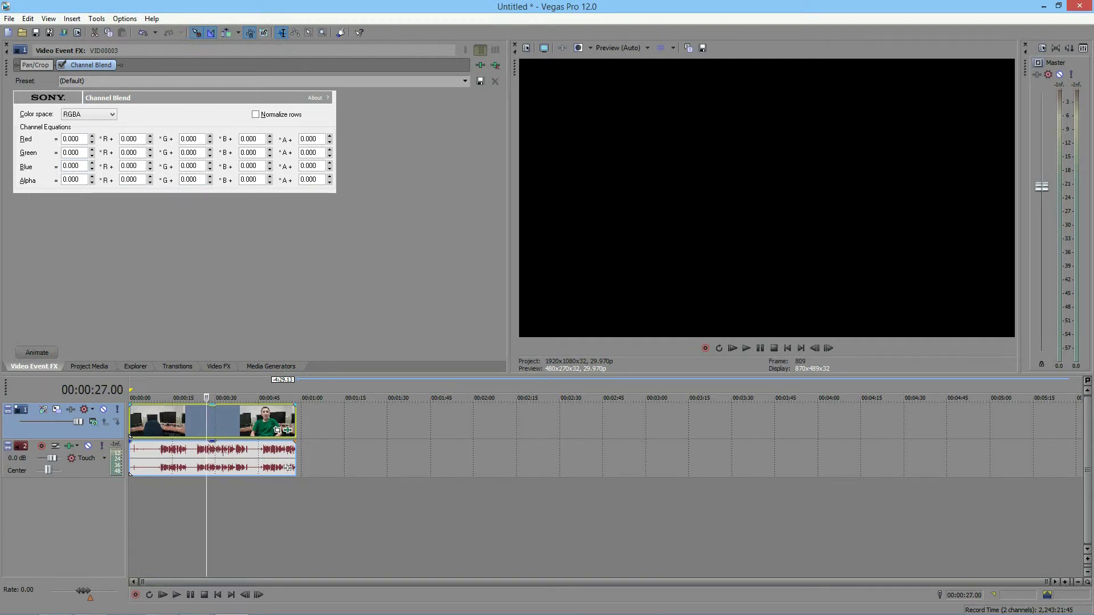
pyautogui.click(464, 81)
pyautogui.click(72, 92)
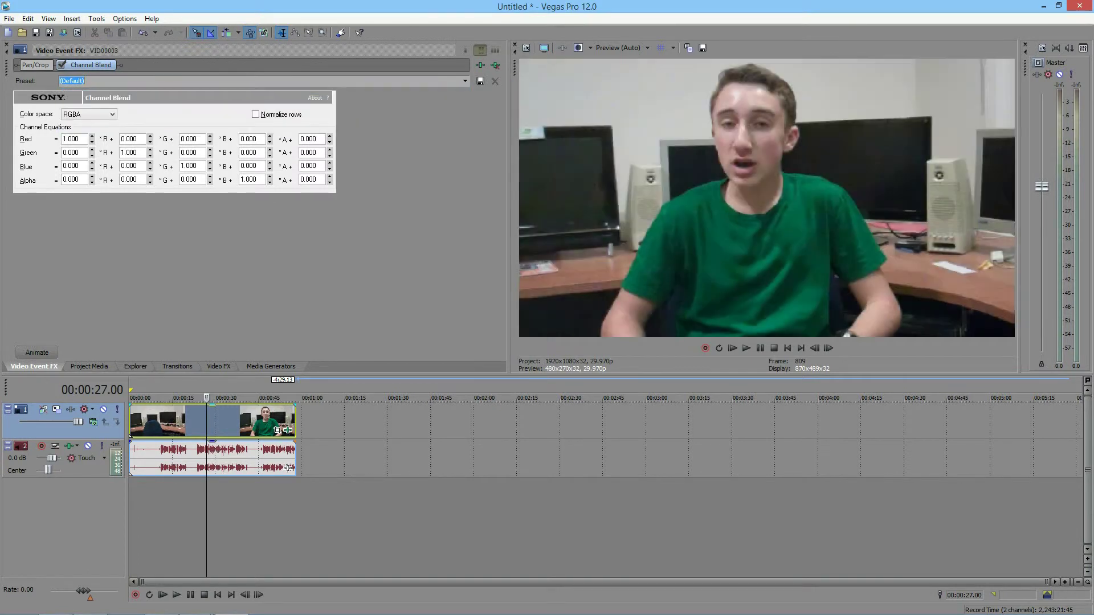
# - Move the playhead to 00:00:17.15 and toggle Normalize rows on and off again
pyautogui.moveTo(206, 398); pyautogui.dragTo(179, 398)
pyautogui.click(255, 114)
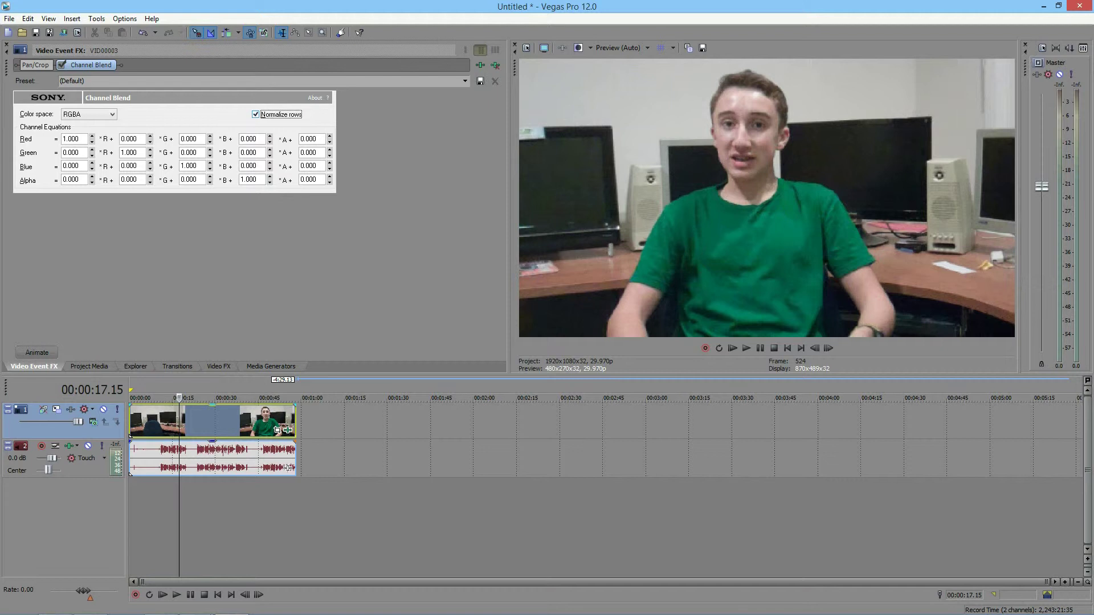
pyautogui.click(255, 114)
# - Raise the Red equation's A coefficient in small increments and turn on Normalize rows
pyautogui.click(270, 136)
pyautogui.click(270, 136)
pyautogui.click(270, 136)
pyautogui.click(270, 136)
pyautogui.click(270, 136)
pyautogui.click(269, 136)
pyautogui.click(269, 137)
pyautogui.click(270, 136)
pyautogui.click(255, 114)
# - Lower the Red equation's A coefficient to -2.149 and turn off Normalize rows
pyautogui.click(270, 136)
pyautogui.click(269, 136)
pyautogui.click(269, 136)
pyautogui.press('Down')
pyautogui.press('Down')
pyautogui.press('Down')
pyautogui.moveTo(270, 138); pyautogui.dragTo(270, 188)
pyautogui.click(255, 114)
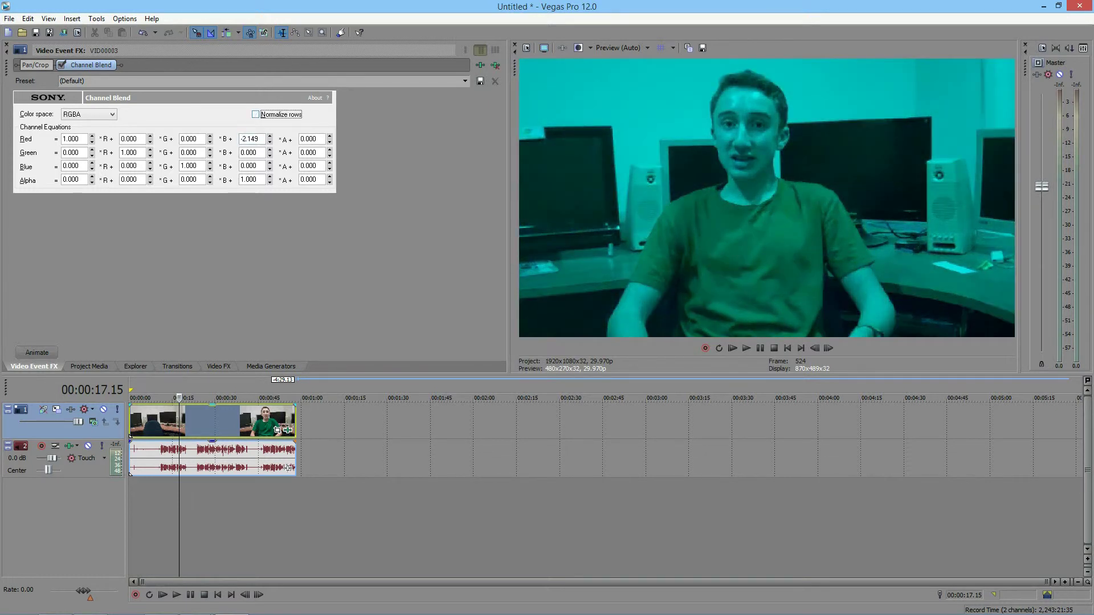
# - Set the Red equation's A coefficient to 0.740 and toggle Normalize rows to compare the image, leaving it off
pyautogui.moveTo(270, 139); pyautogui.dragTo(269, 94)
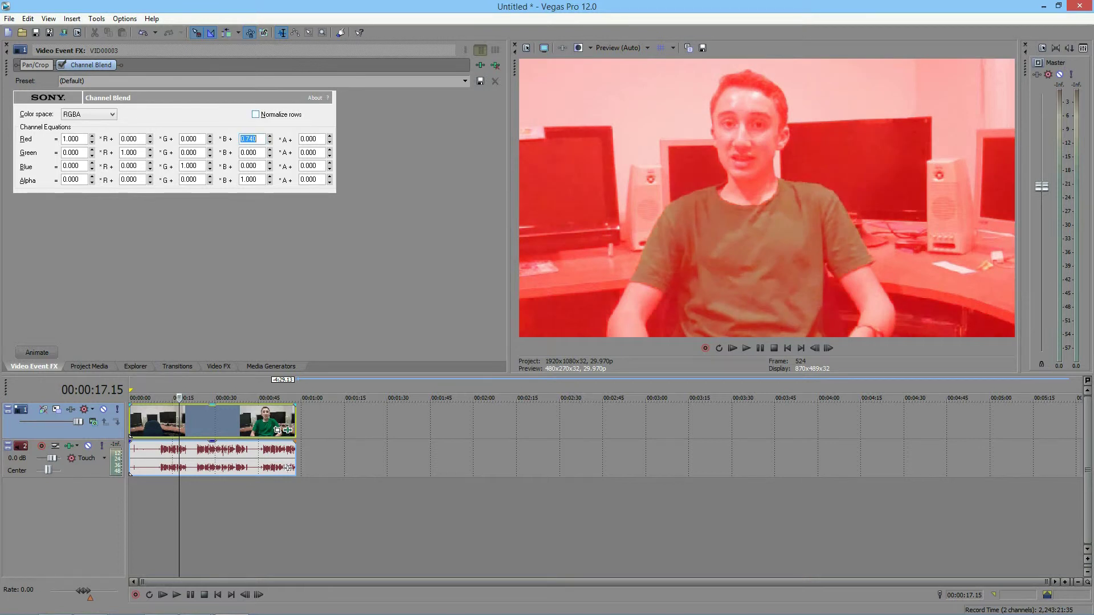
pyautogui.hotkey('shift', 'Tab')
pyautogui.press('space')
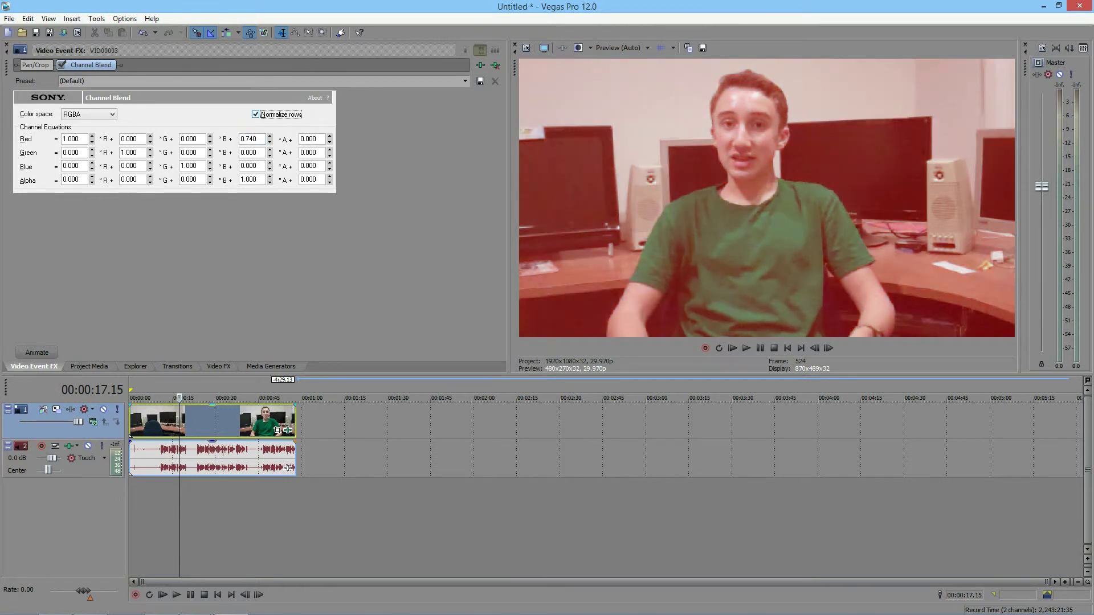
pyautogui.press('space')
pyautogui.press('space')
pyautogui.press('space')
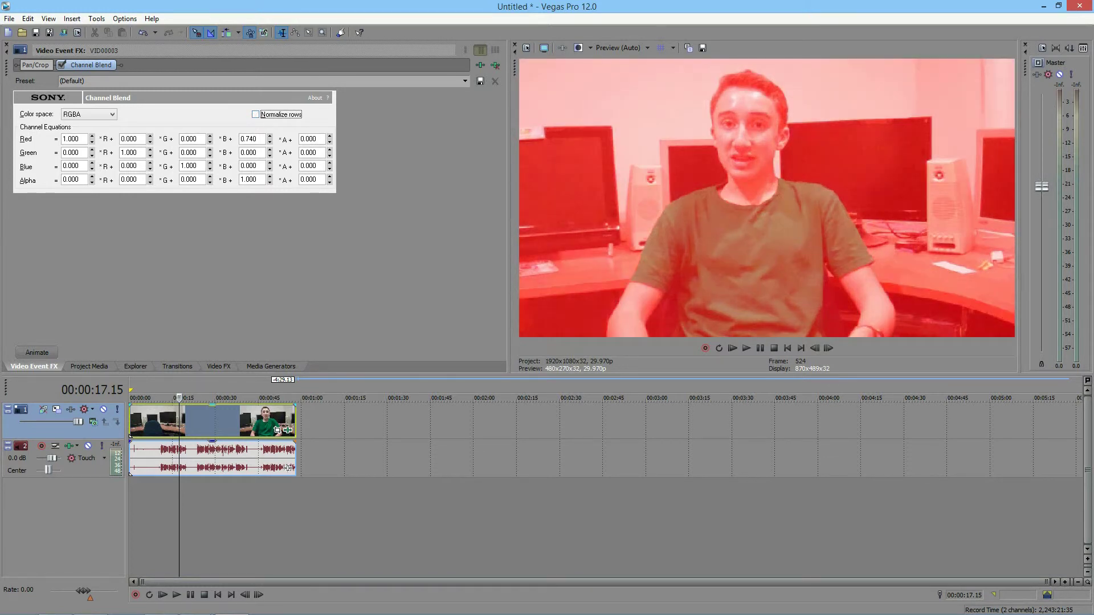